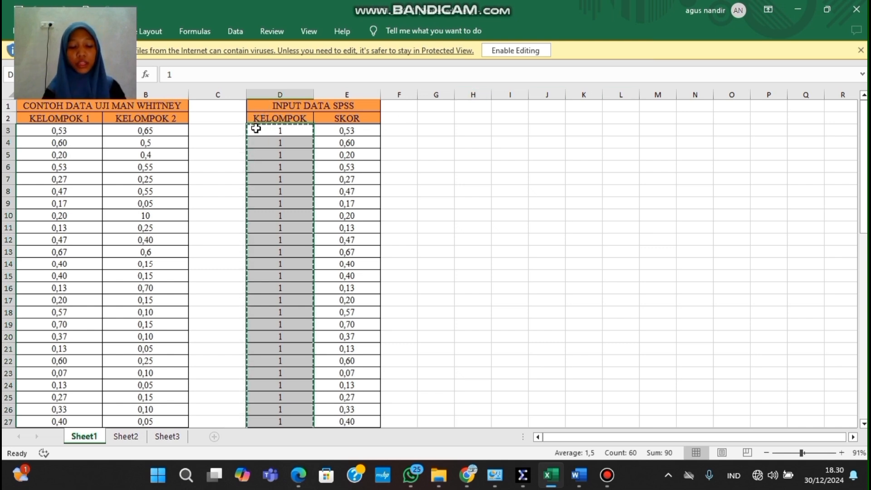
Review the group codes in the KELOMPOK column of the SPSS input table, and switch to the SPSS Data Editor.
left_click_drag(256, 129, 301, 450)
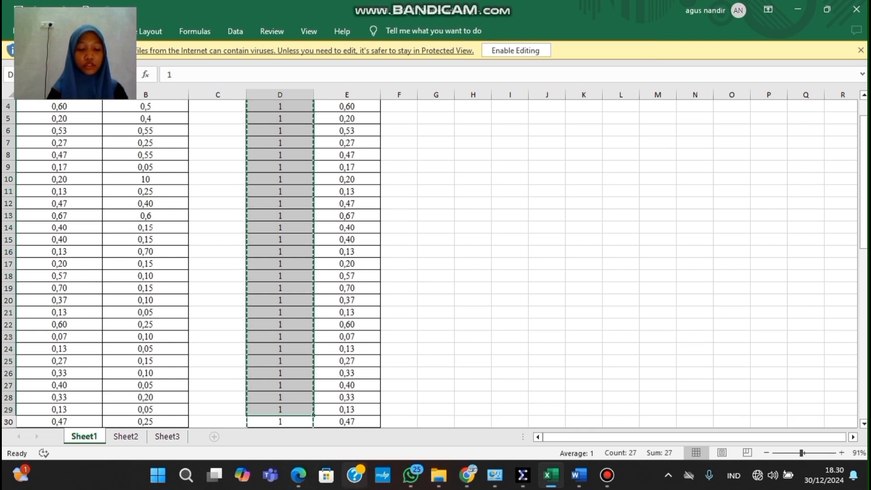
mouse_move(303, 406)
left_mouse_down()
mouse_move(311, 425)
mouse_move(306, 410)
left_mouse_up()
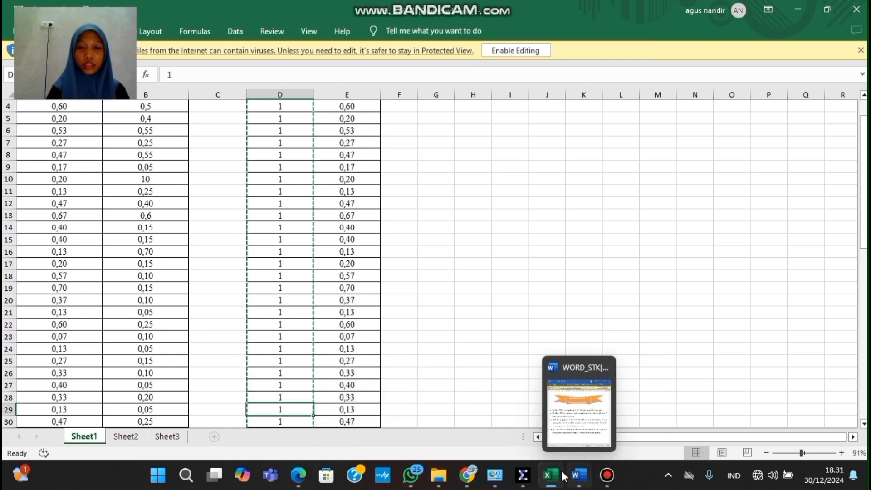
mouse_move(522, 475)
left_click(509, 429)
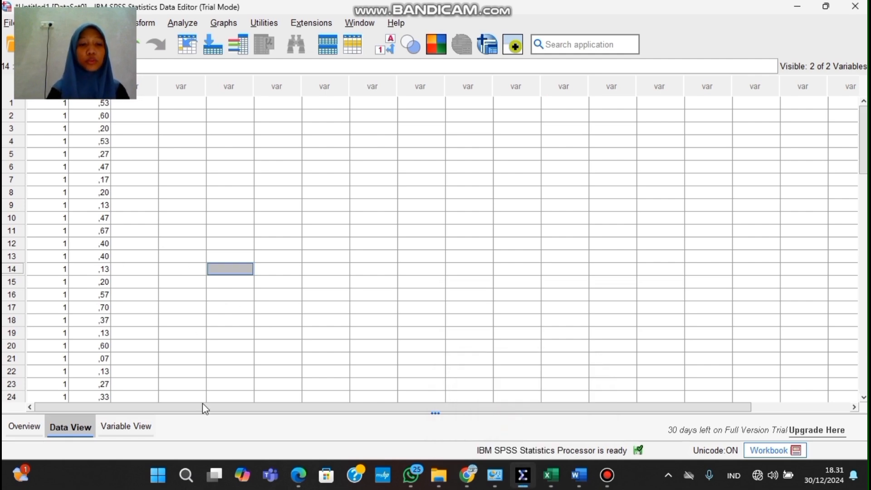
Define a value label for the first variable, assigning KELOMPOK 1 to value 1.
left_click(125, 427)
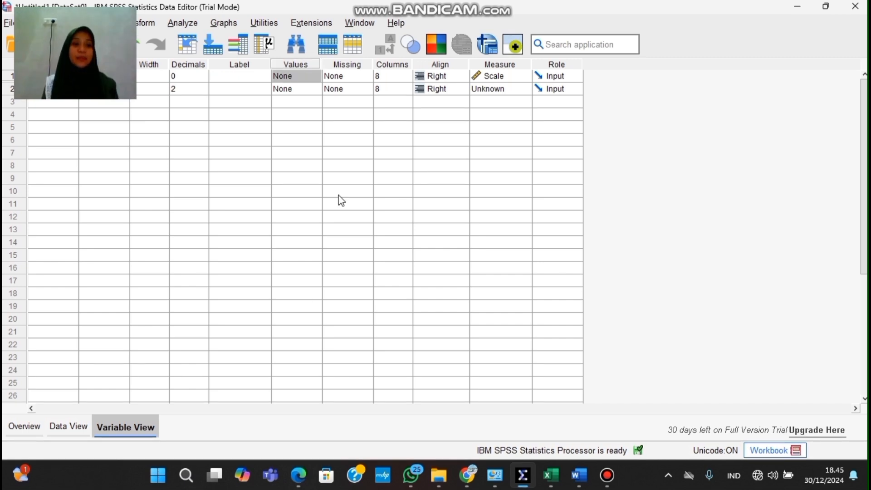
left_click(305, 78)
left_click(317, 77)
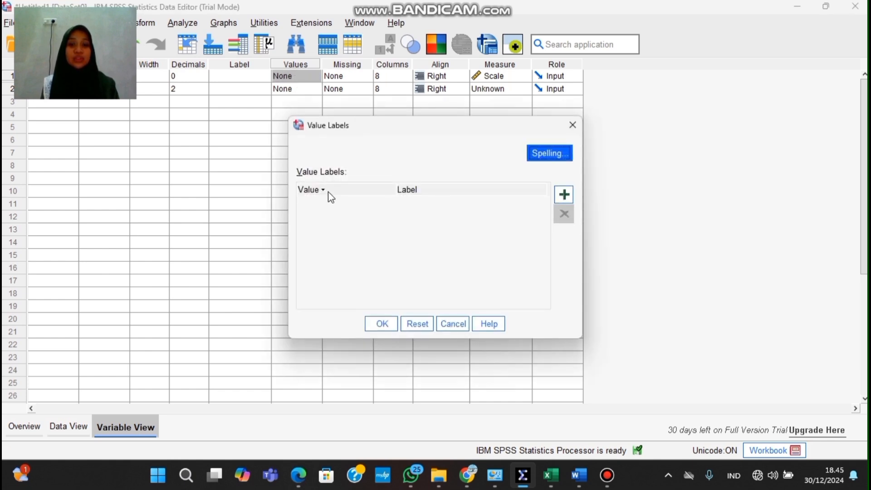
left_click(564, 194)
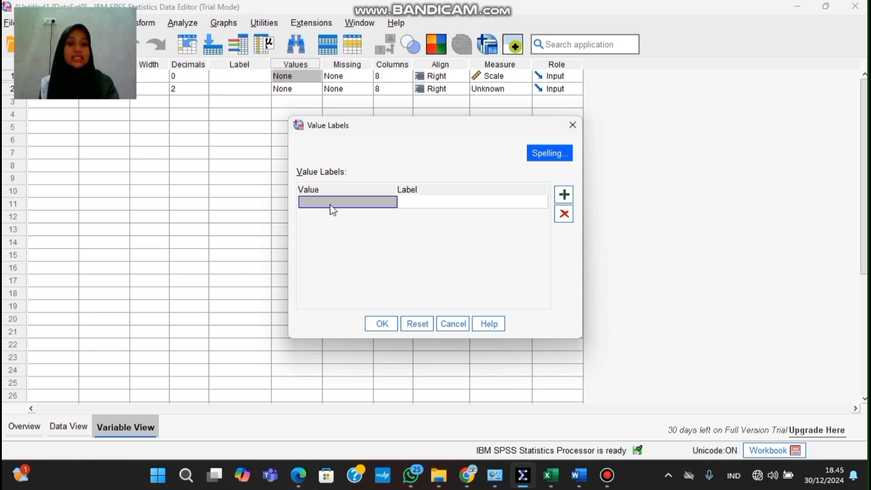
type("1")
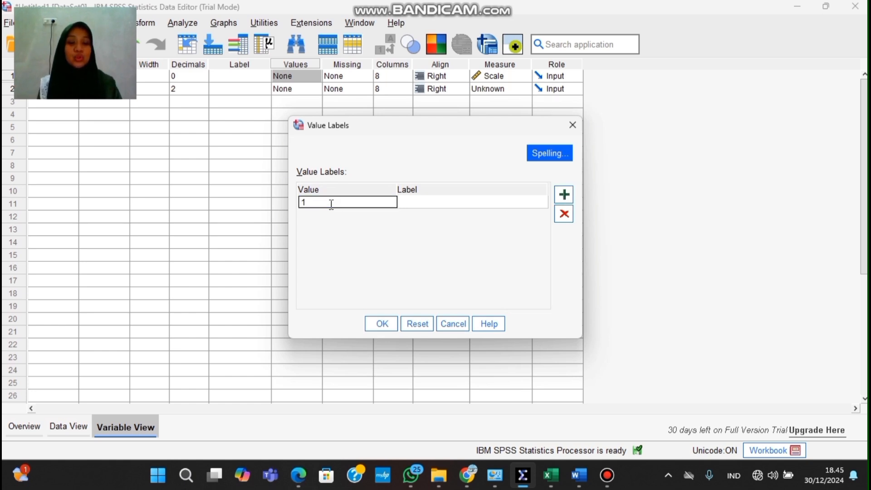
left_click(416, 204)
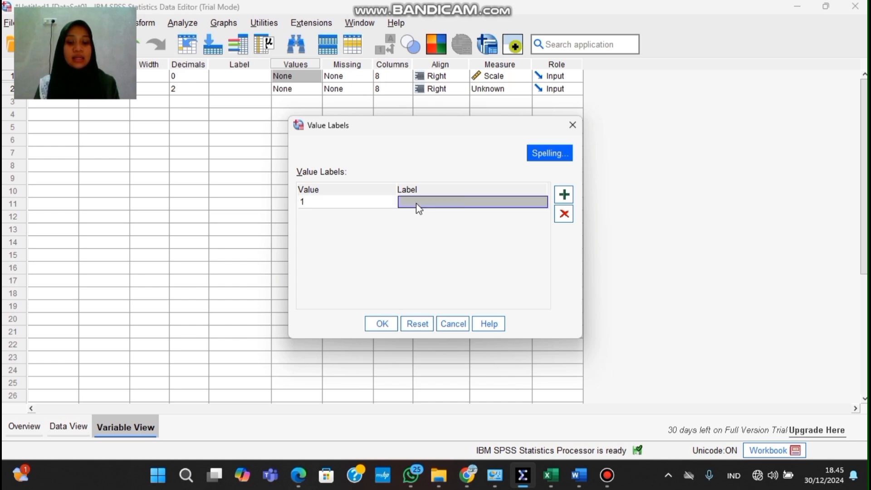
type("KELOMPOK 1")
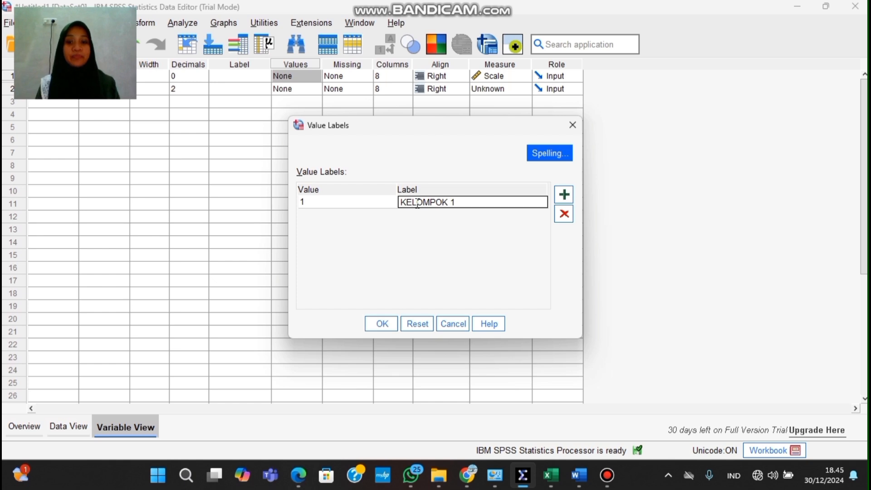
left_click(384, 325)
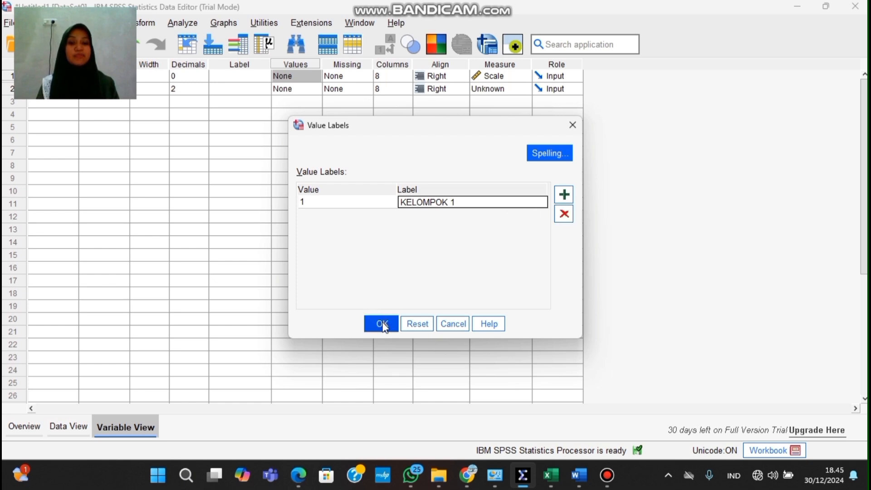
left_click(382, 324)
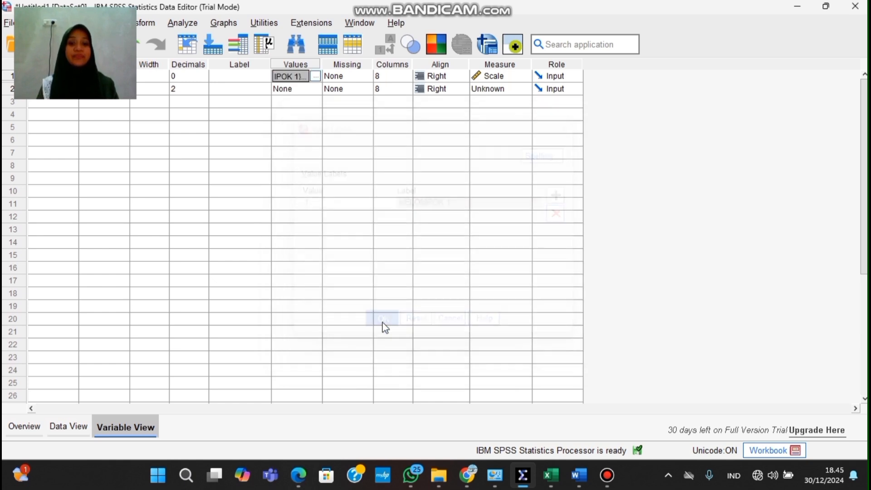
Add a second value label to the first variable, assigning KELOMPOK 2 to value 2.
left_click(316, 78)
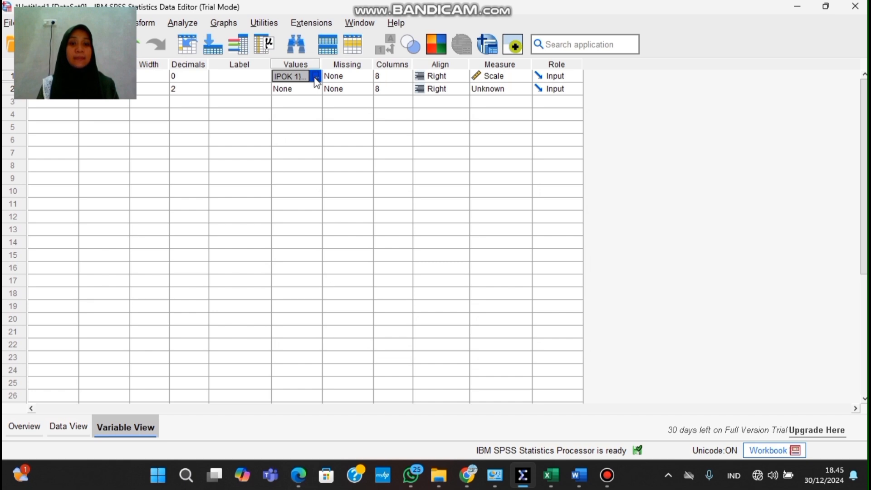
left_click(565, 195)
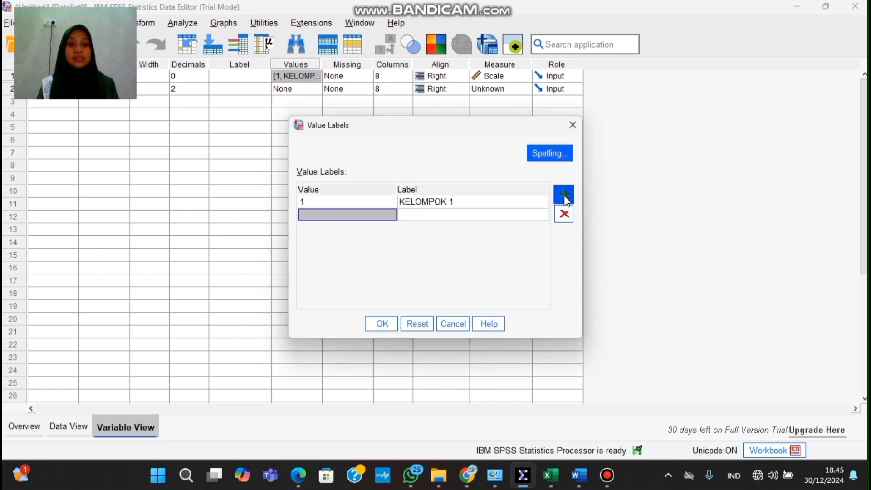
type("2")
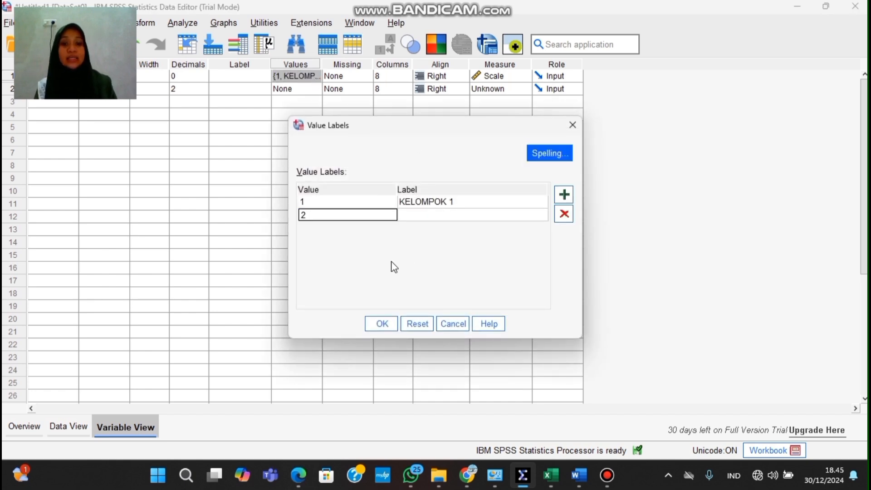
left_click(408, 218)
type("K")
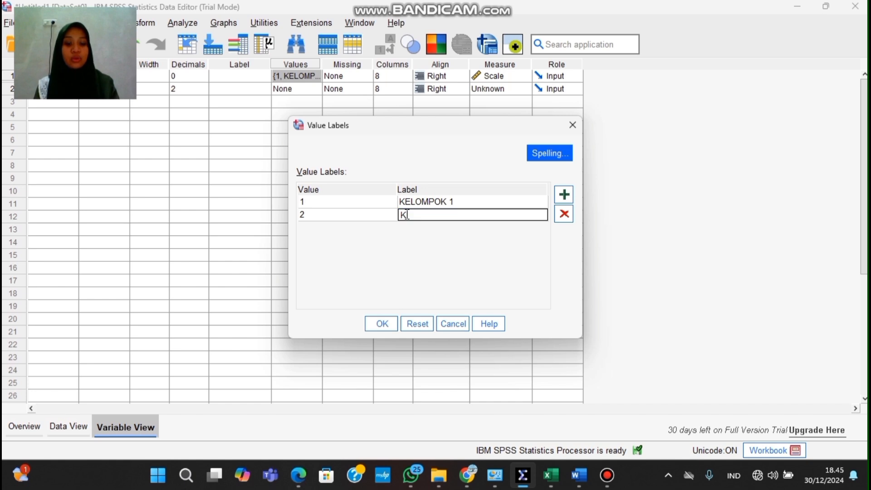
type("ELOMPO")
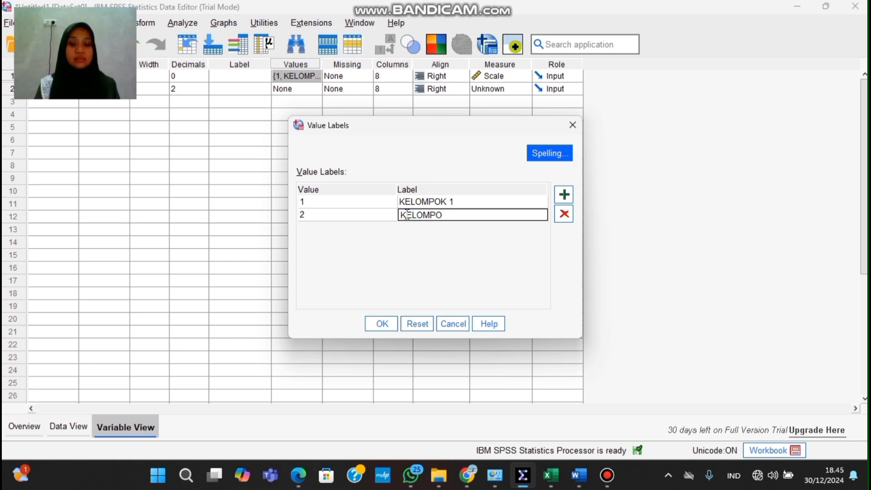
type("K 2")
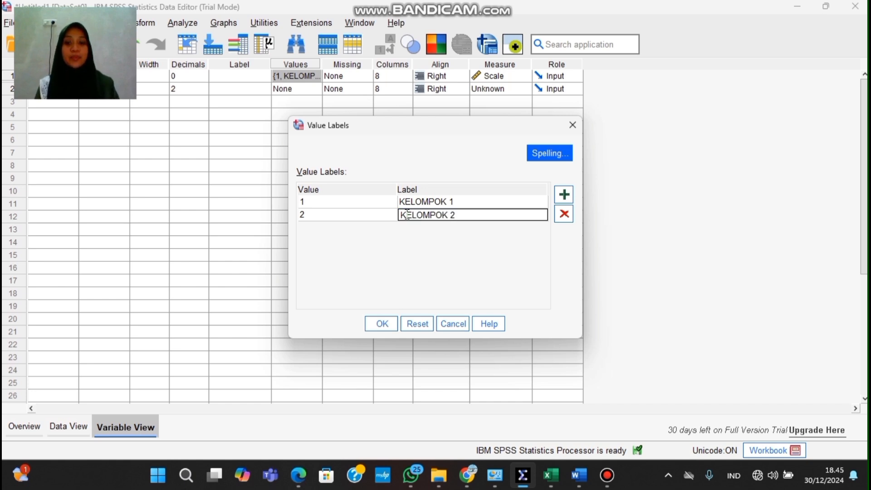
left_click(382, 323)
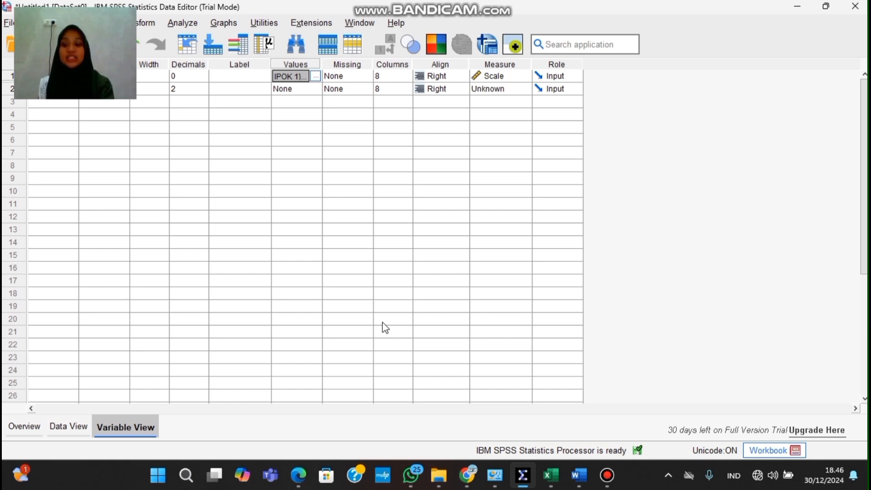
Set up an Explore analysis with KEELOMPOK as the factor and SKOR as the dependent variable.
left_click(184, 26)
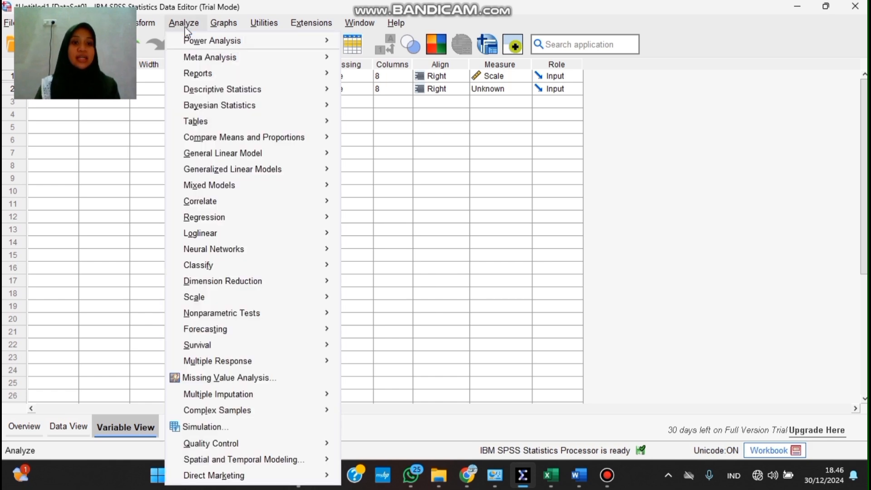
mouse_move(198, 59)
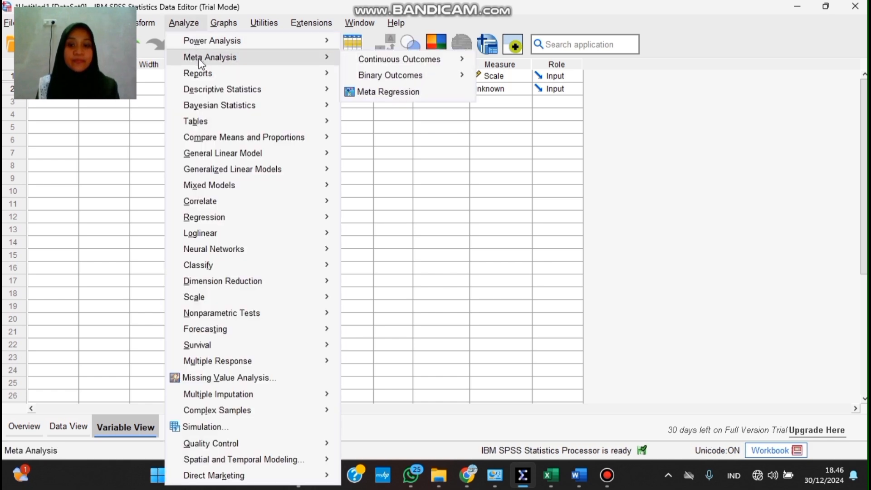
mouse_move(200, 87)
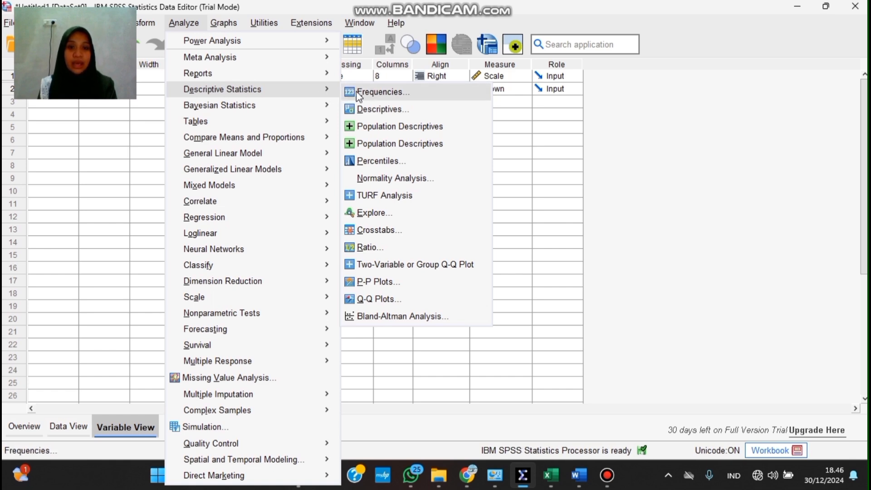
left_click(381, 211)
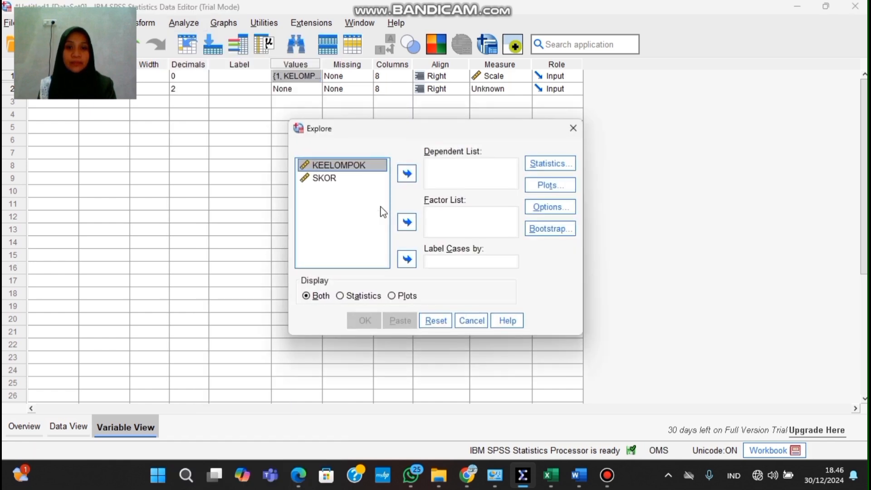
left_click(336, 169)
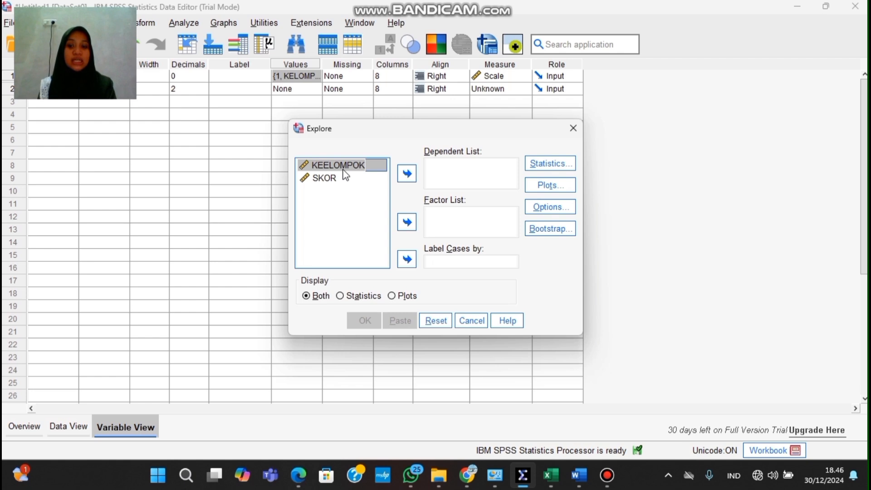
left_click(344, 171)
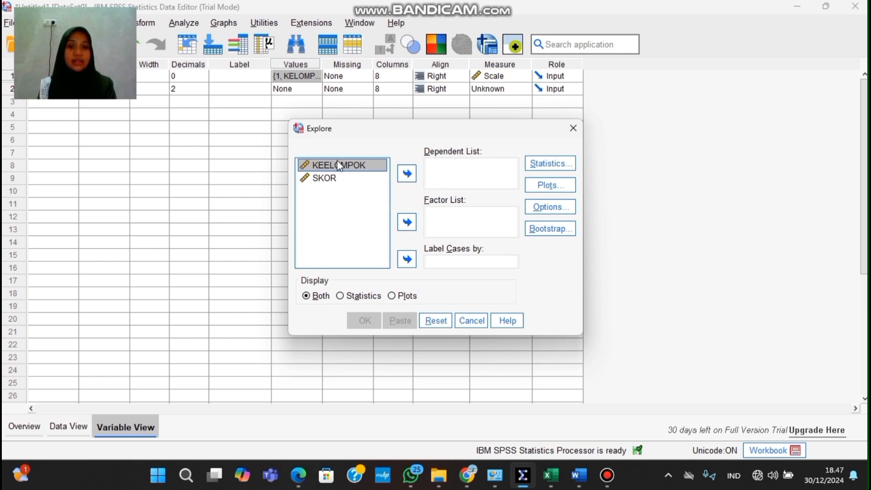
left_click(348, 178)
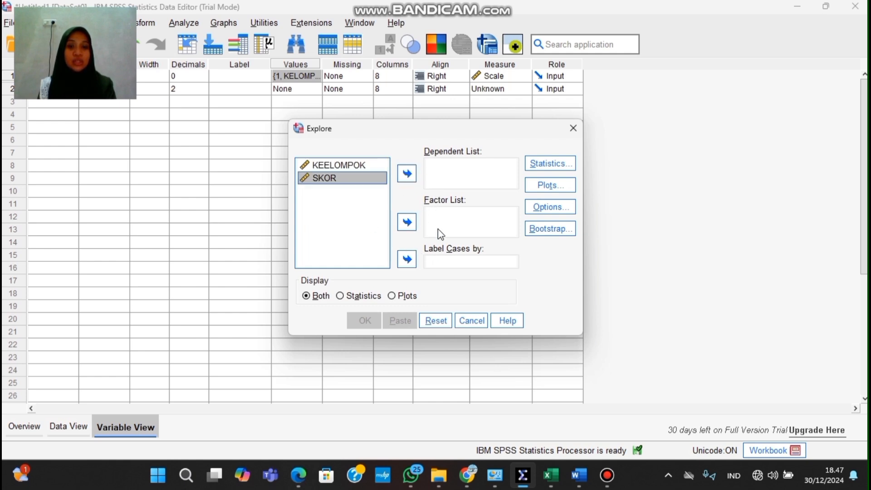
left_click(364, 164)
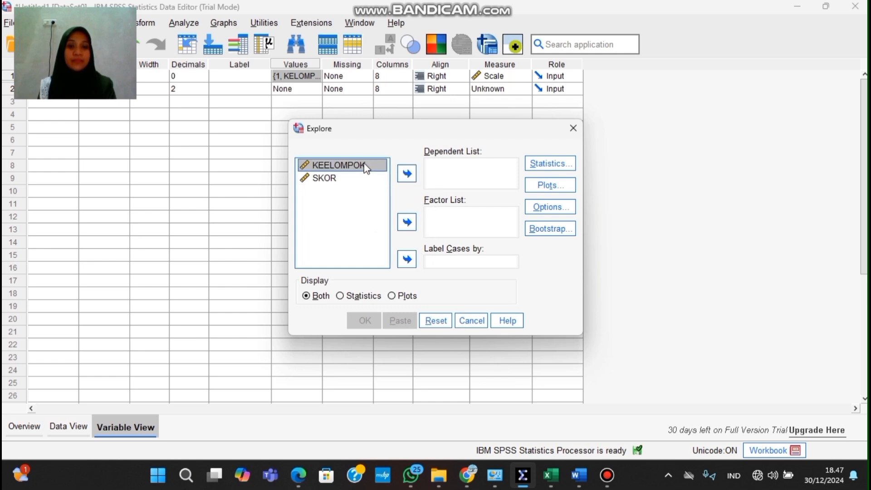
left_click(413, 229)
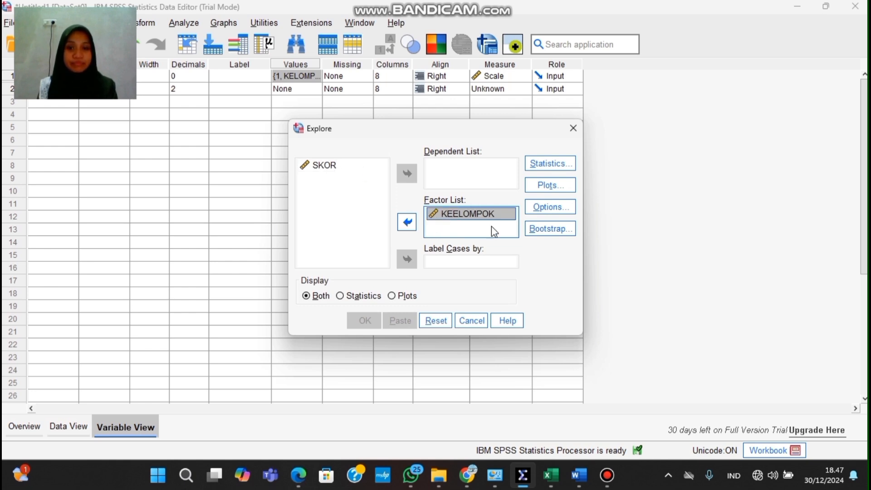
left_click(430, 173)
left_click(331, 168)
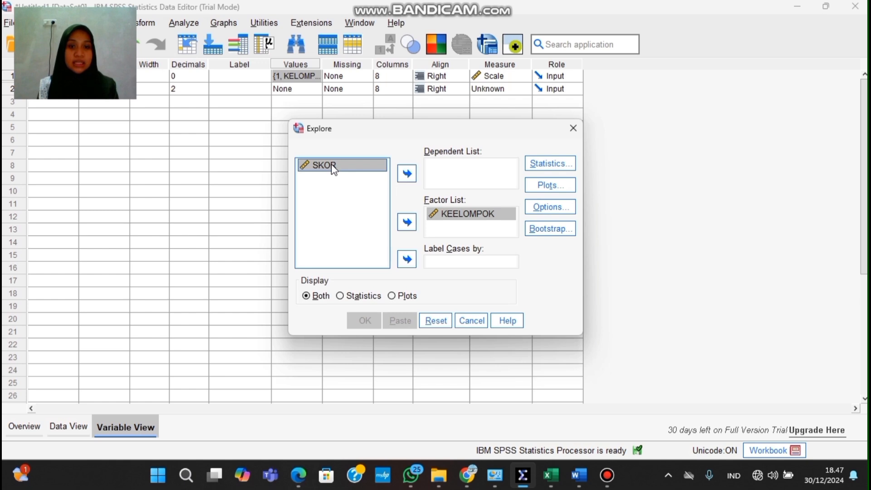
left_click(408, 175)
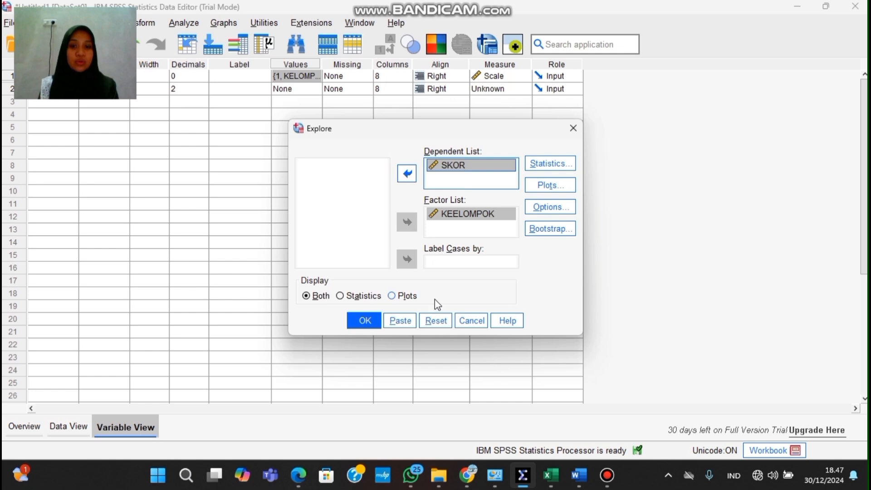
Enable normality plots with tests for the Explore analysis and run it.
left_click(543, 187)
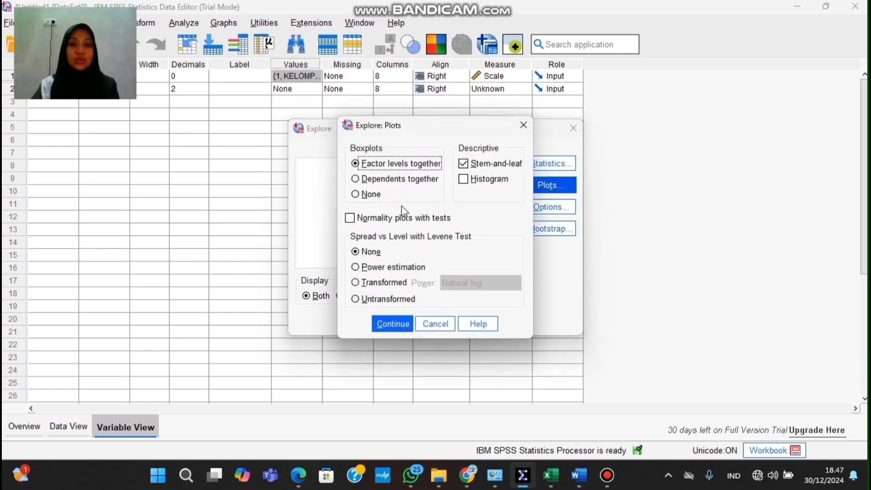
left_click(352, 219)
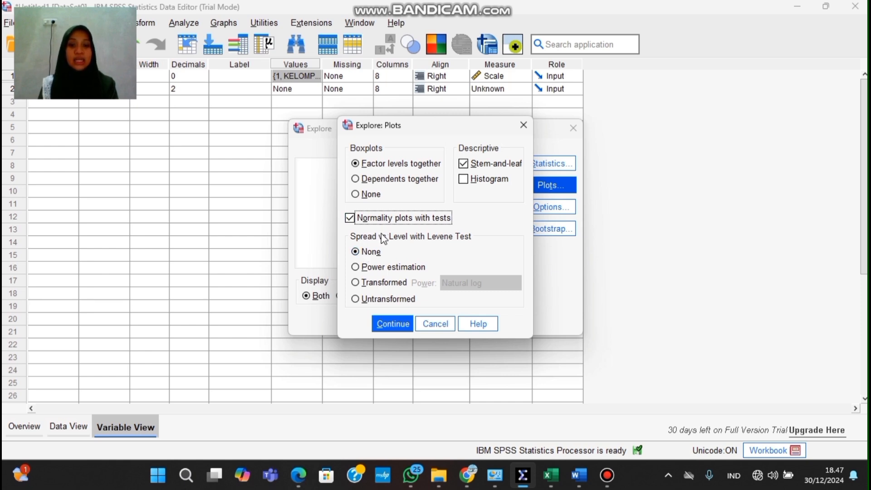
left_click(393, 323)
left_click(365, 323)
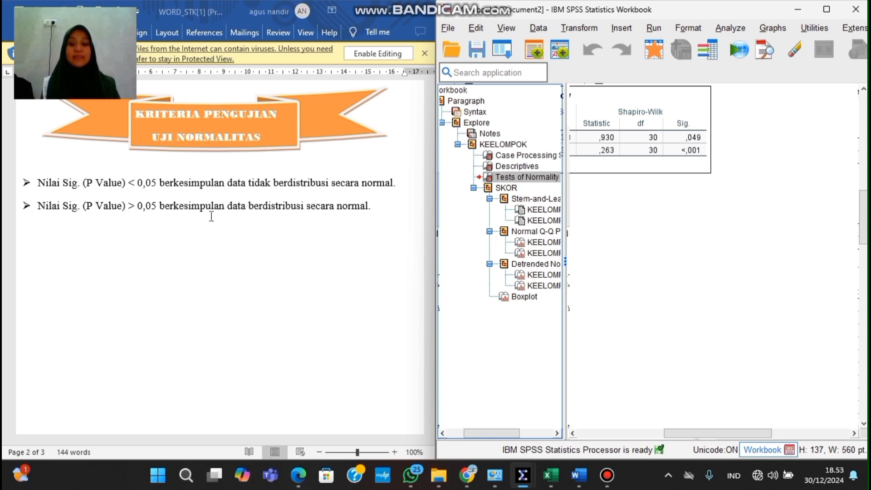
Compare the Shapiro-Wilk significance values for both groups with the normality criteria in the Word document.
left_click(681, 138)
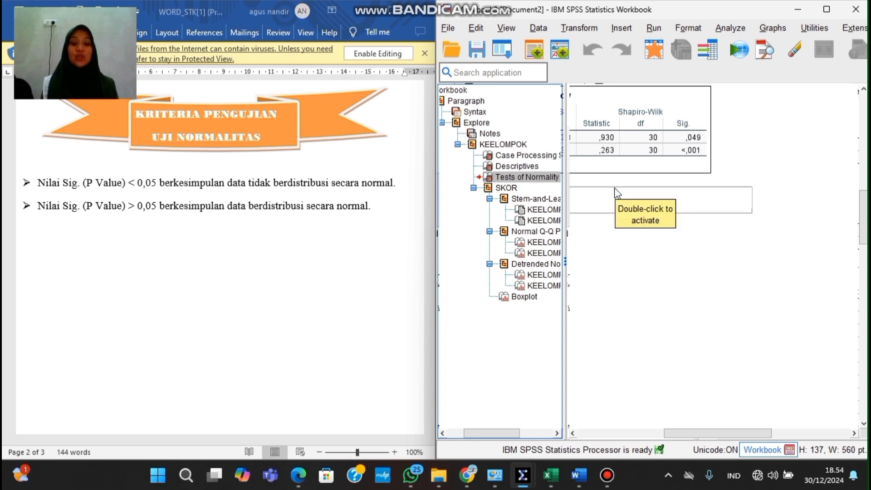
scroll(596, 212, "left", 2)
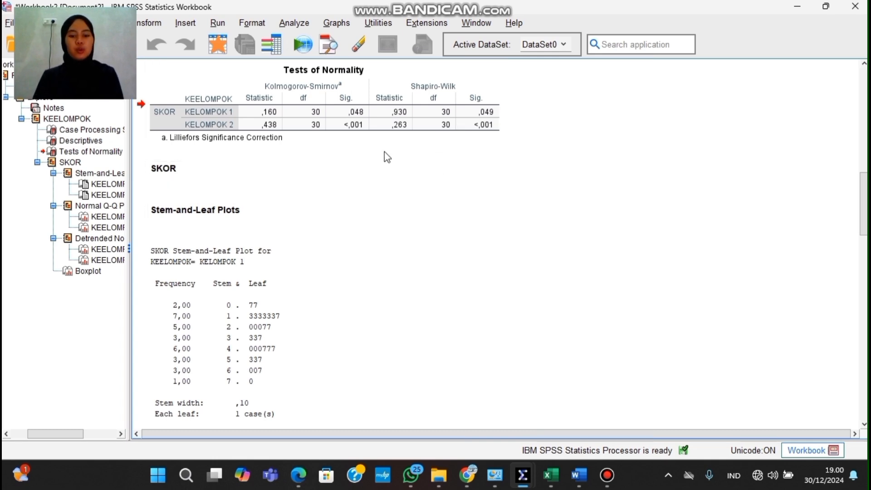
Set up a legacy two-independent-samples nonparametric test with SKOR as the test variable and KEELOMPOK as the grouping variable.
left_click(295, 23)
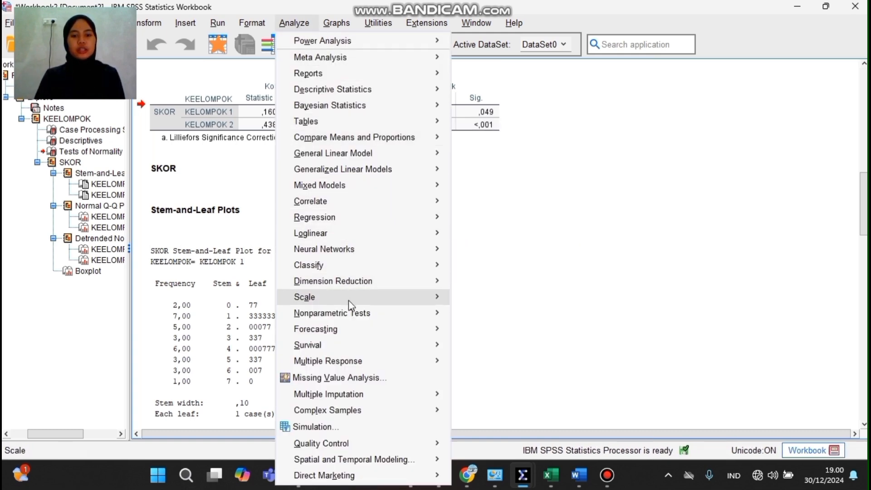
mouse_move(350, 312)
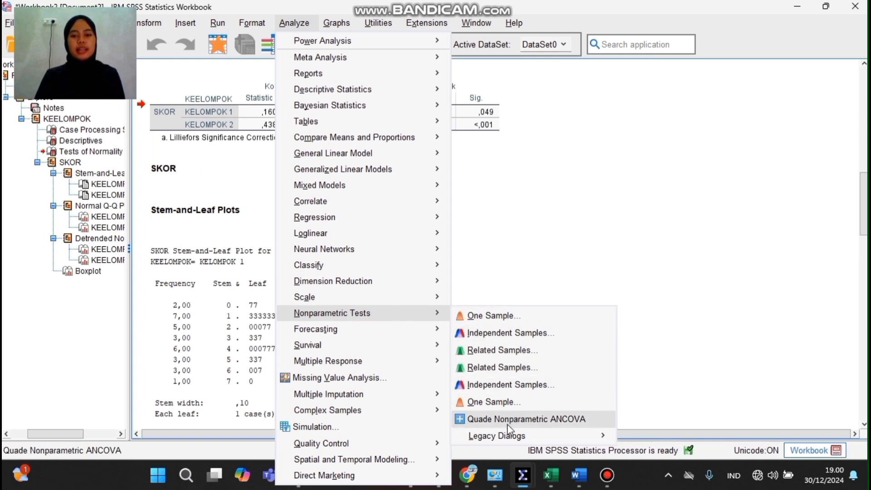
mouse_move(510, 436)
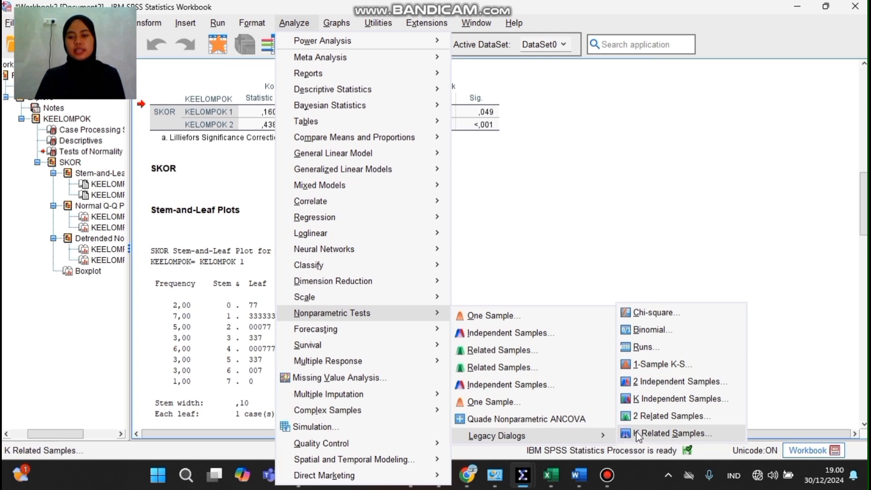
left_click(642, 385)
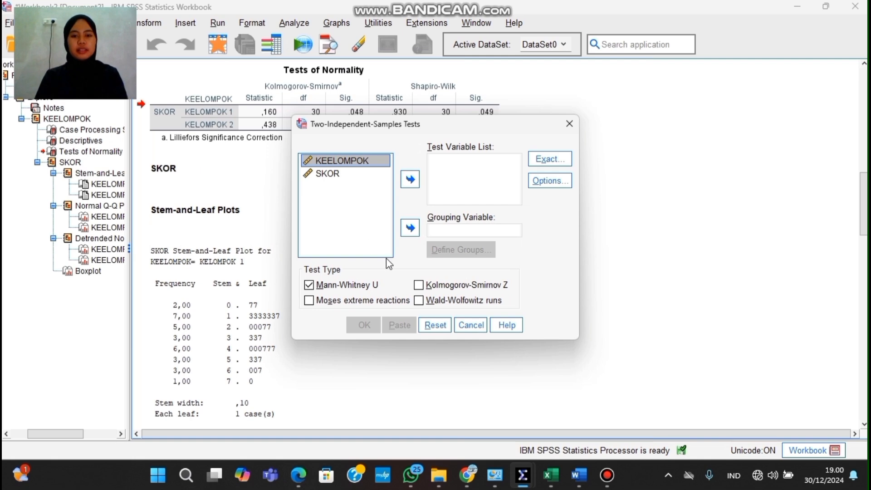
left_click(341, 174)
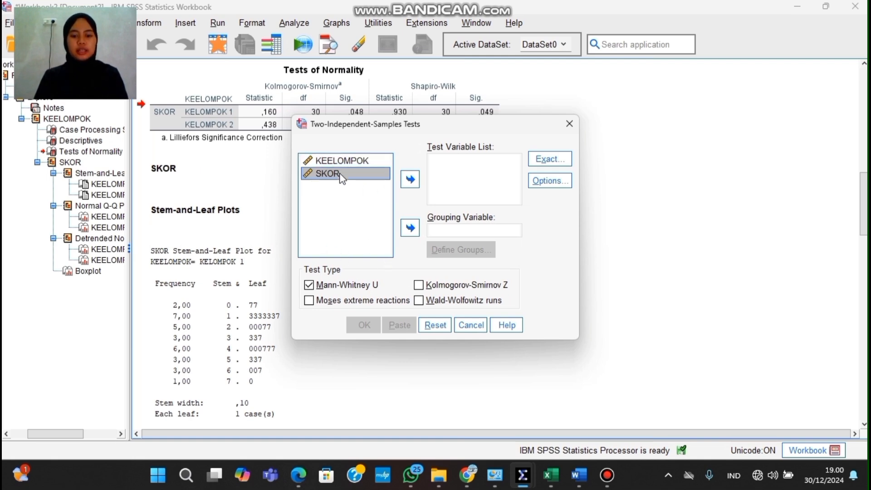
left_click(411, 181)
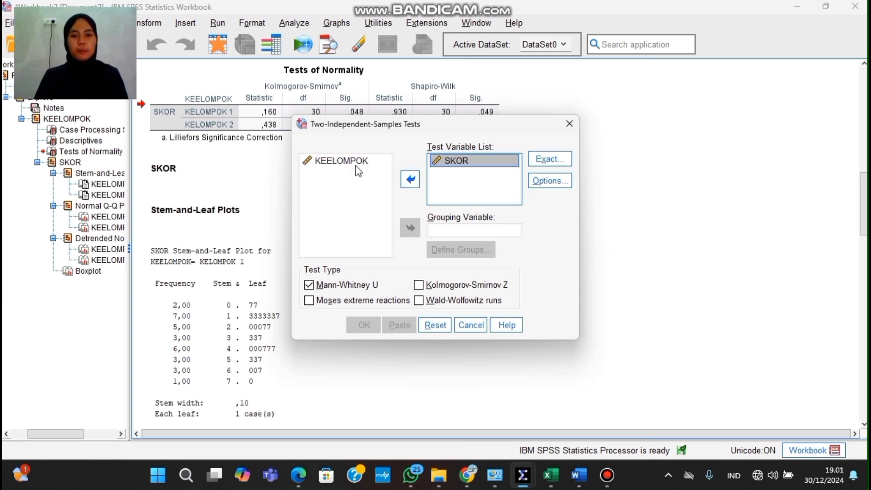
left_click(343, 163)
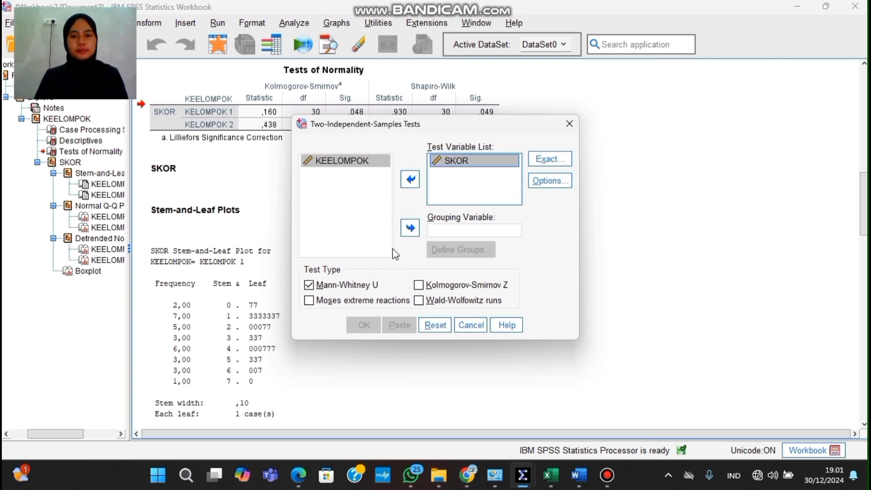
left_click(407, 233)
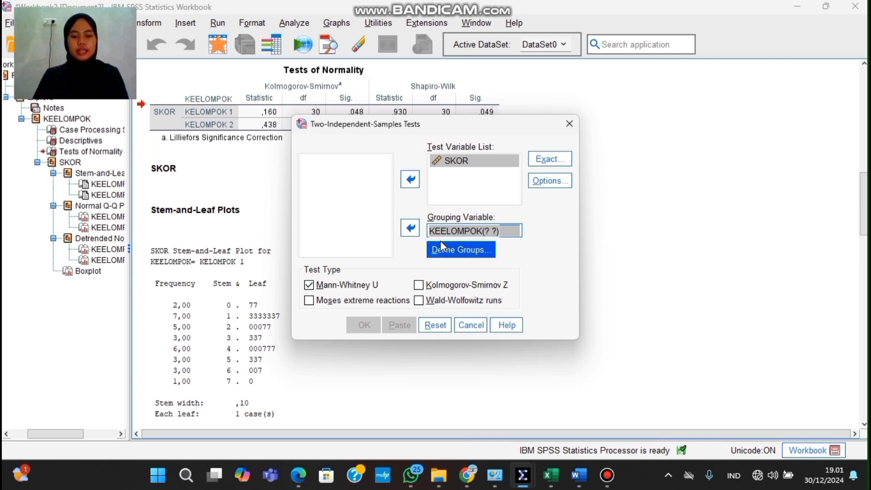
Define the grouping values as 1 for Group 1 and 2 for Group 2, and run the Mann-Whitney U test.
left_click(473, 254)
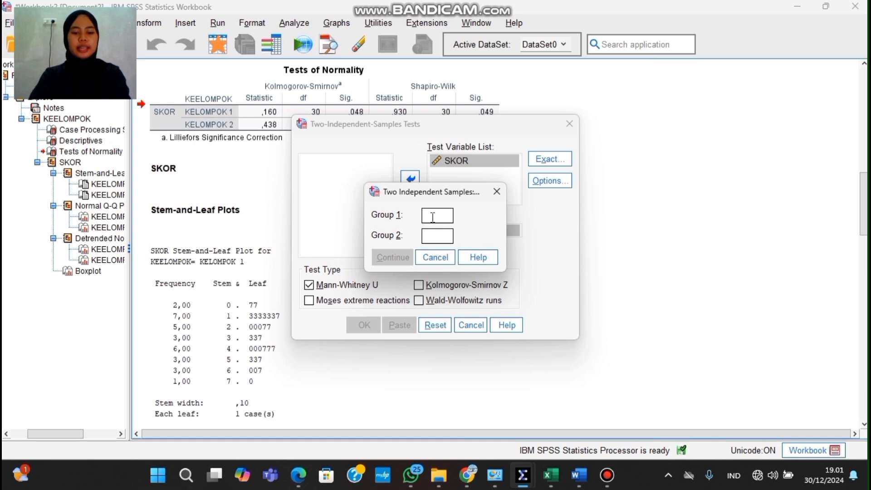
type("1")
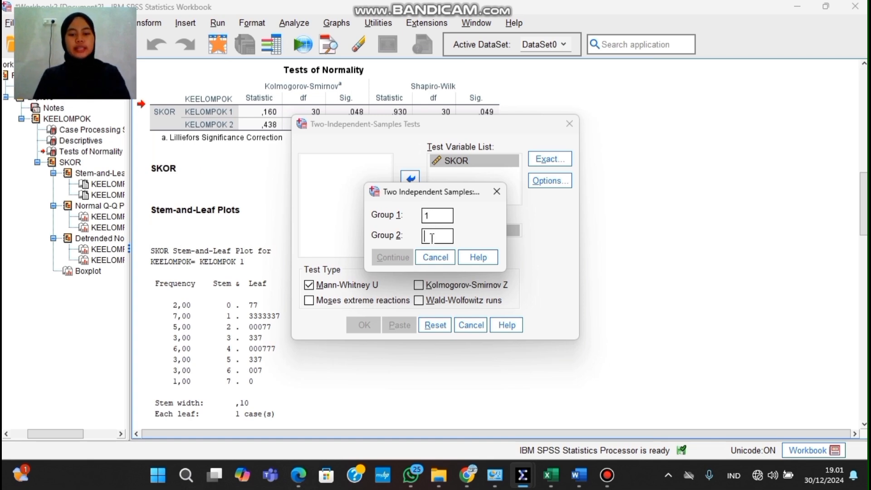
left_click(432, 238)
type("2")
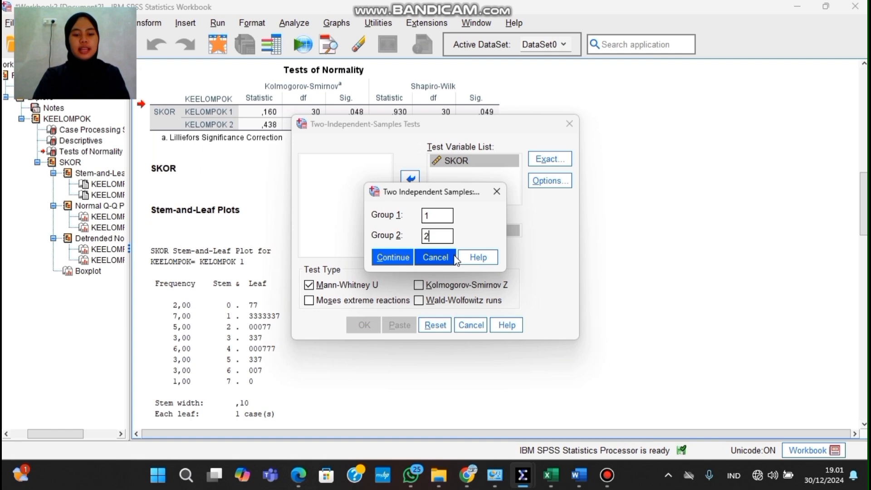
left_click(390, 257)
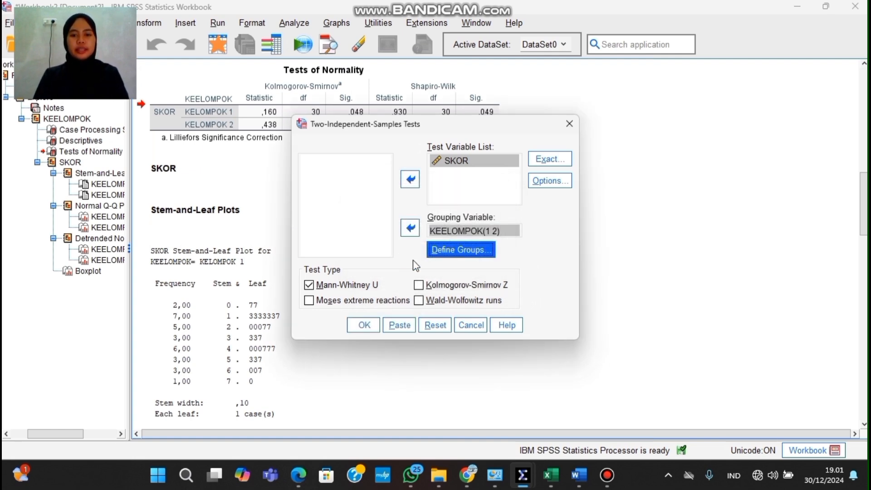
left_click(365, 325)
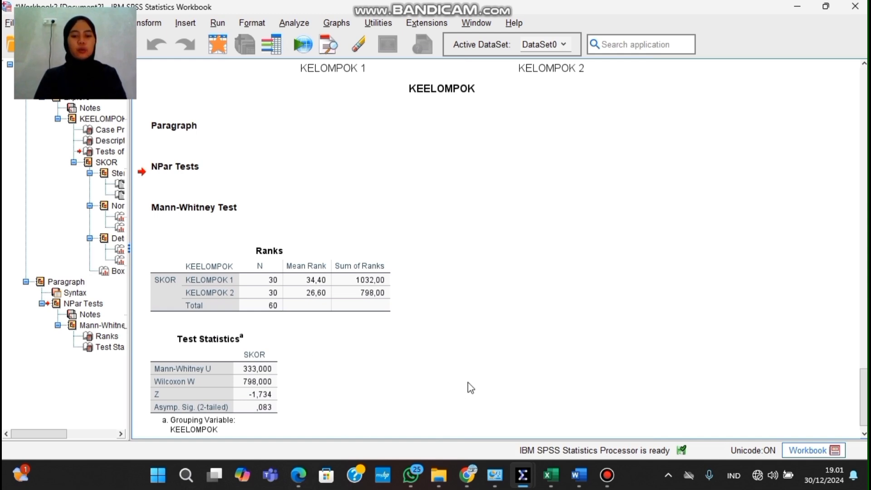
Review the Mann-Whitney criteria in the Word document and compare them with the Asymp. Sig. (2-tailed) value in the SPSS output.
mouse_move(468, 475)
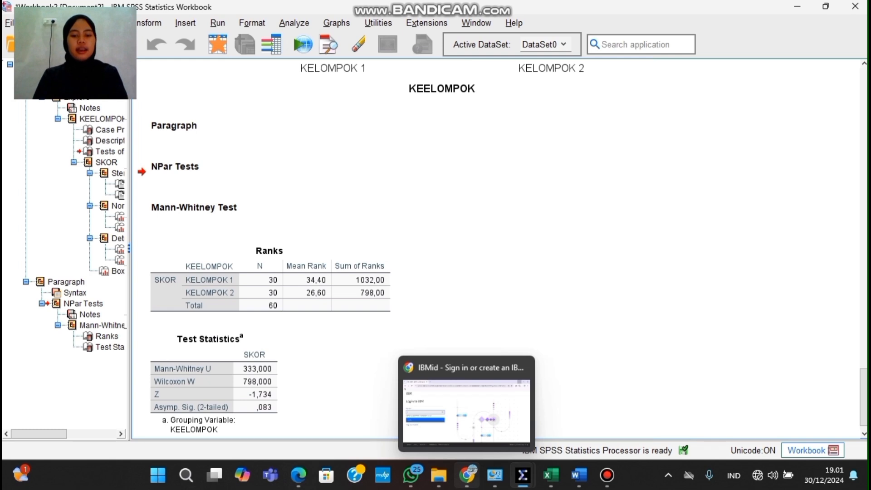
mouse_move(439, 475)
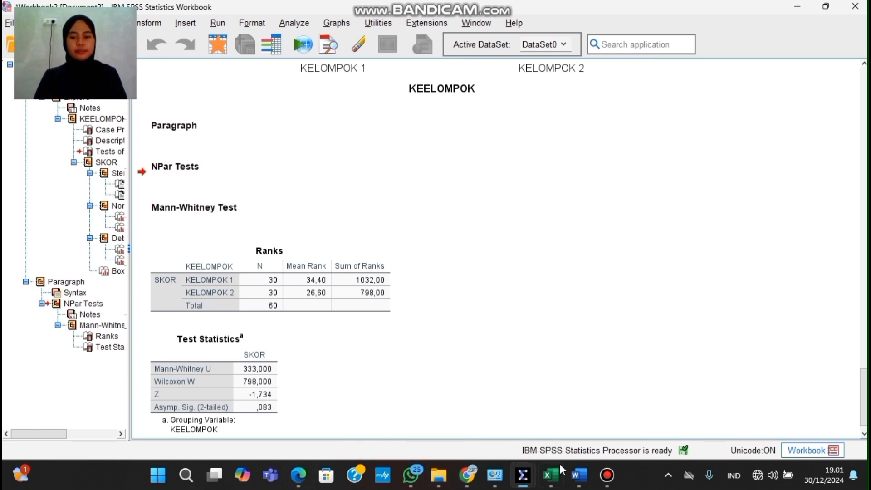
left_click(577, 475)
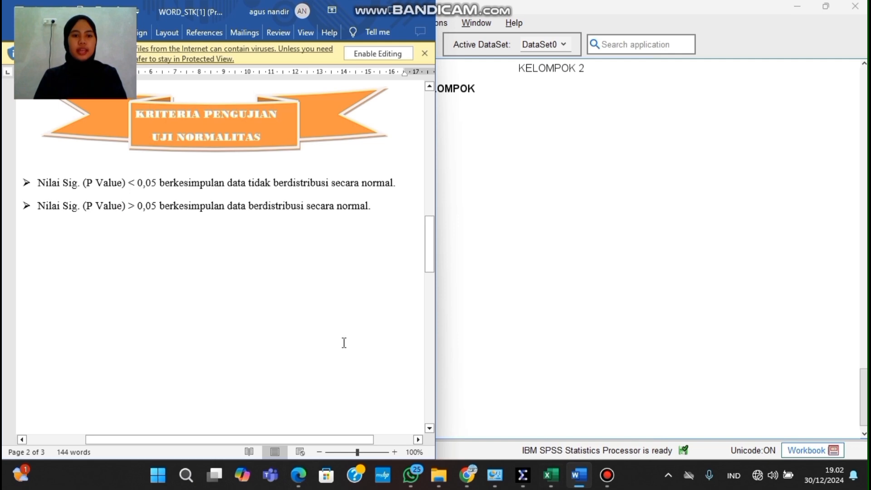
scroll(215, 275, "down", 8)
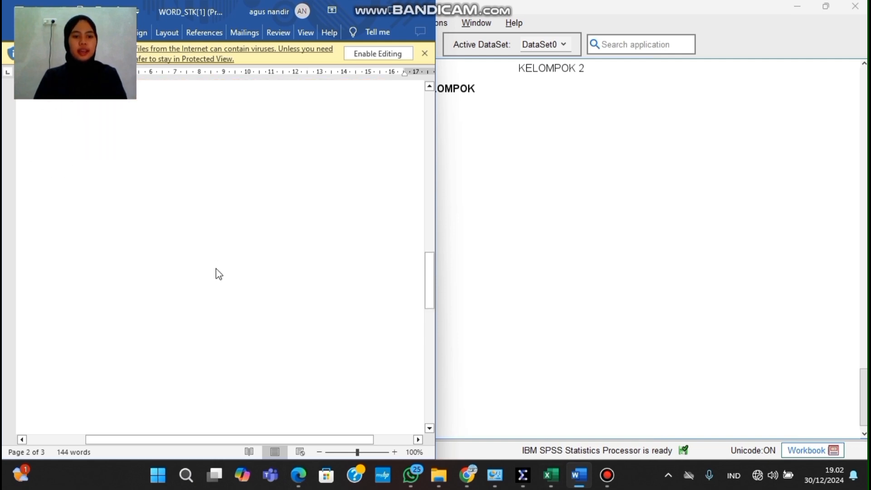
scroll(216, 271, "down", 1)
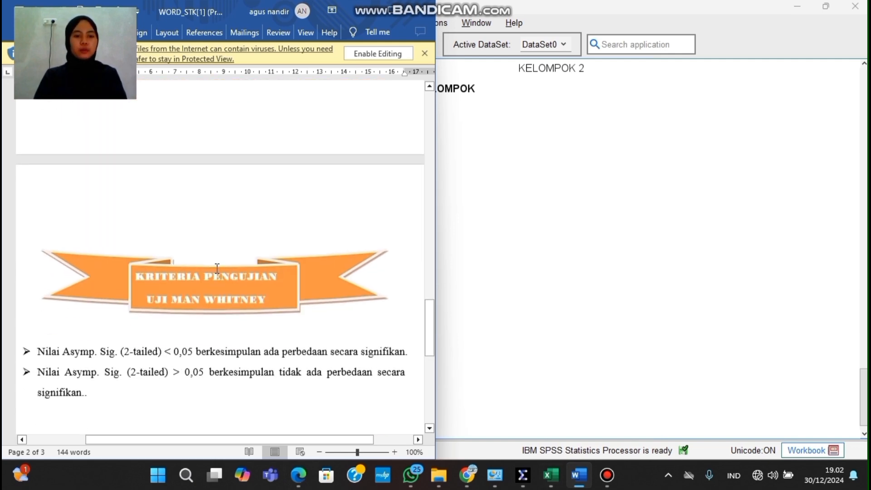
scroll(216, 270, "down", 3)
scroll(216, 268, "down", 7)
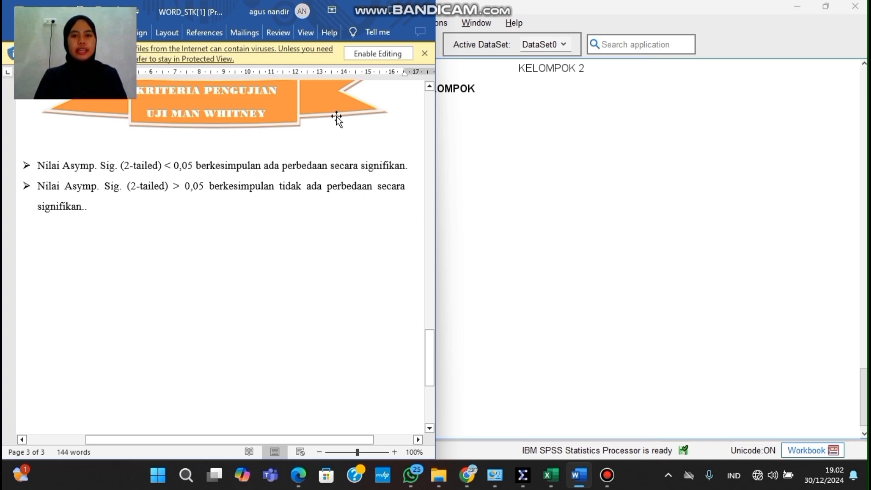
left_click(367, 15)
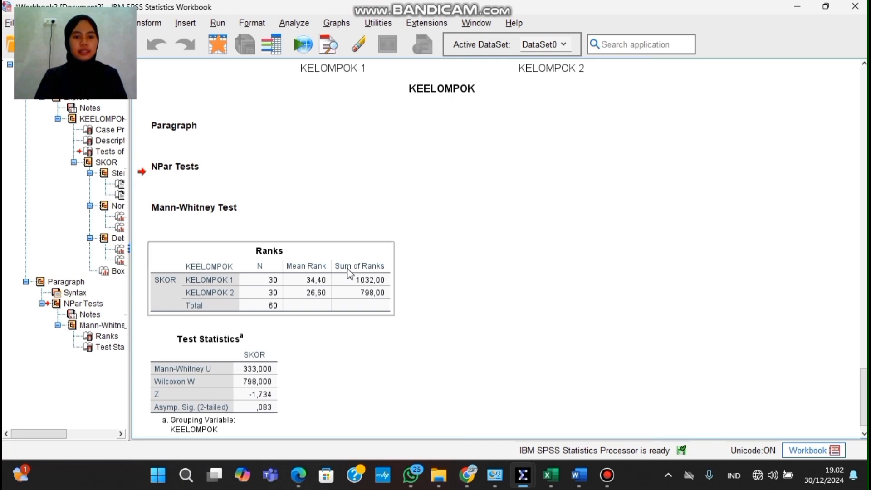
scroll(349, 273, "down", 1)
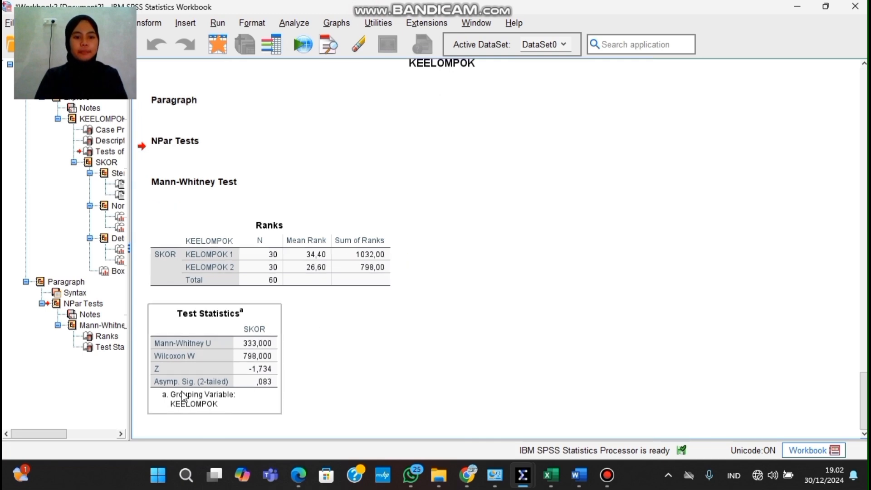